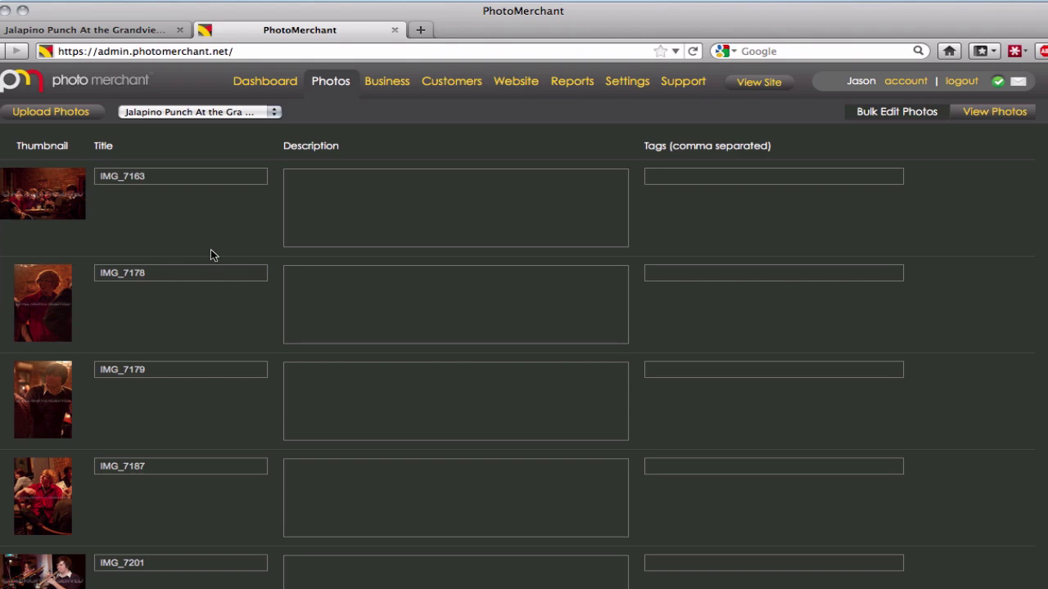
- In the Library grid, select photos 20, 21 and 29 from the 20110508 shoot together
key("super+Tab")
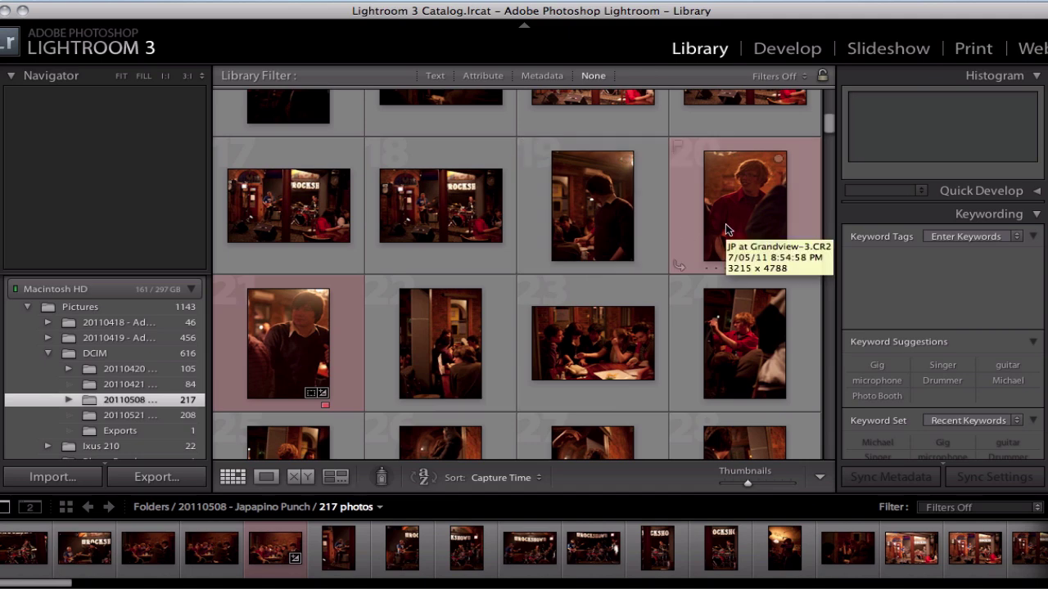
left_click(686, 230)
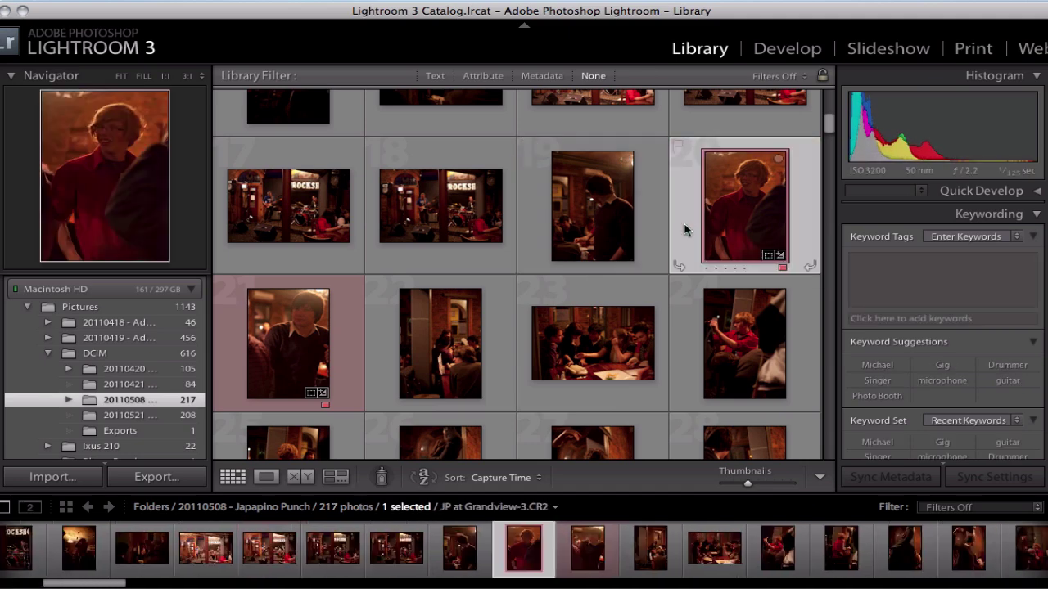
left_click(339, 349, "super")
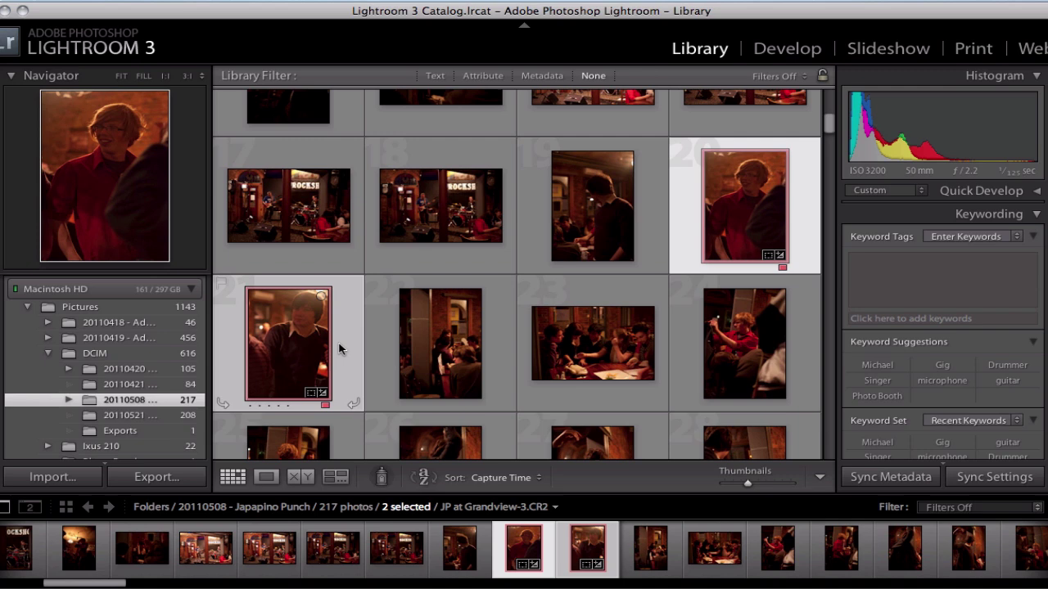
scroll(340, 349, "down", 5)
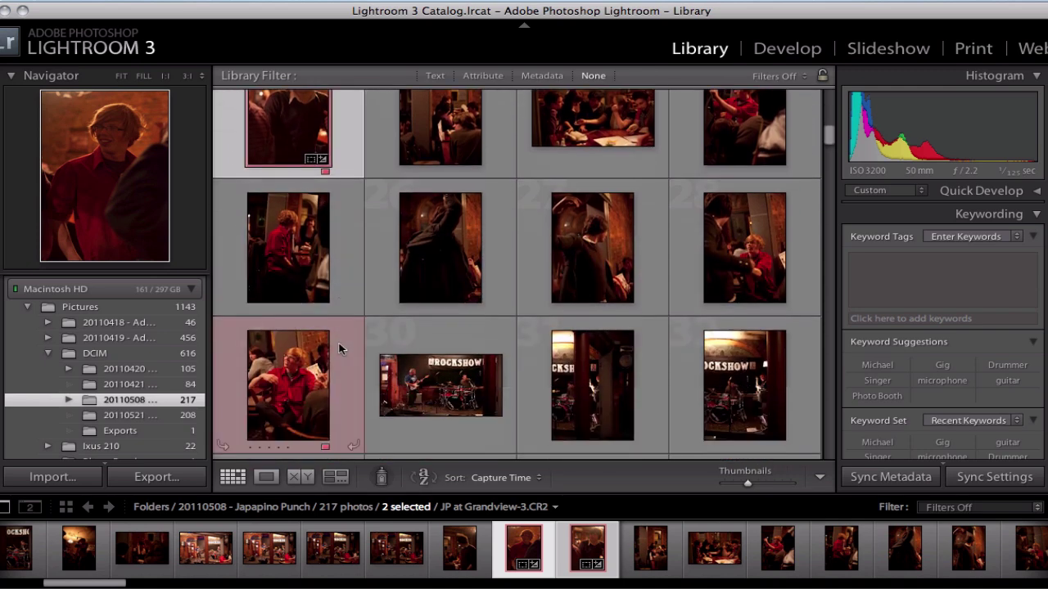
left_click(340, 349, "shift")
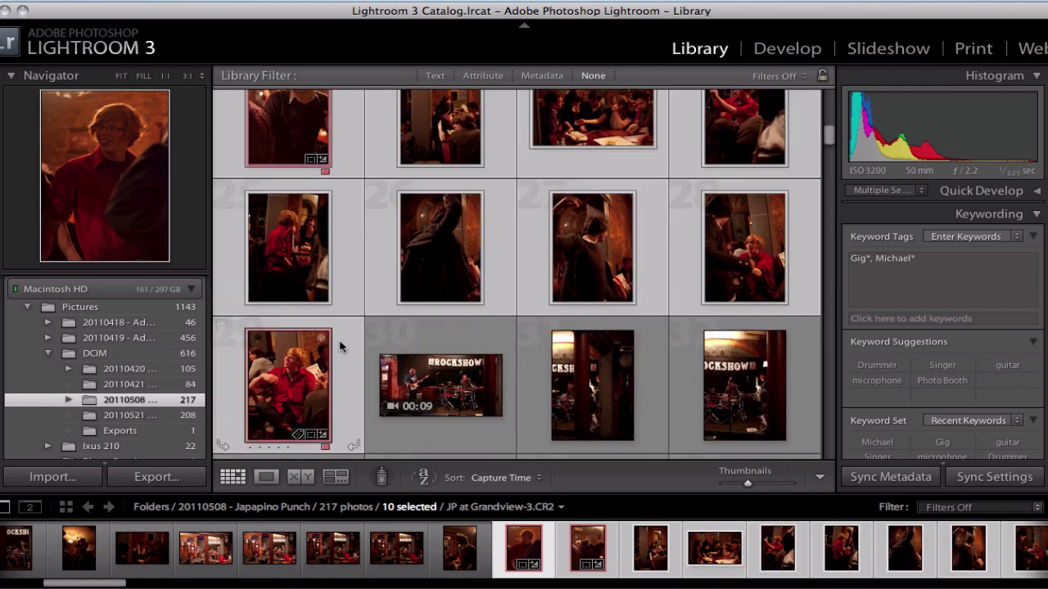
left_click(339, 349)
left_click(351, 162, "super")
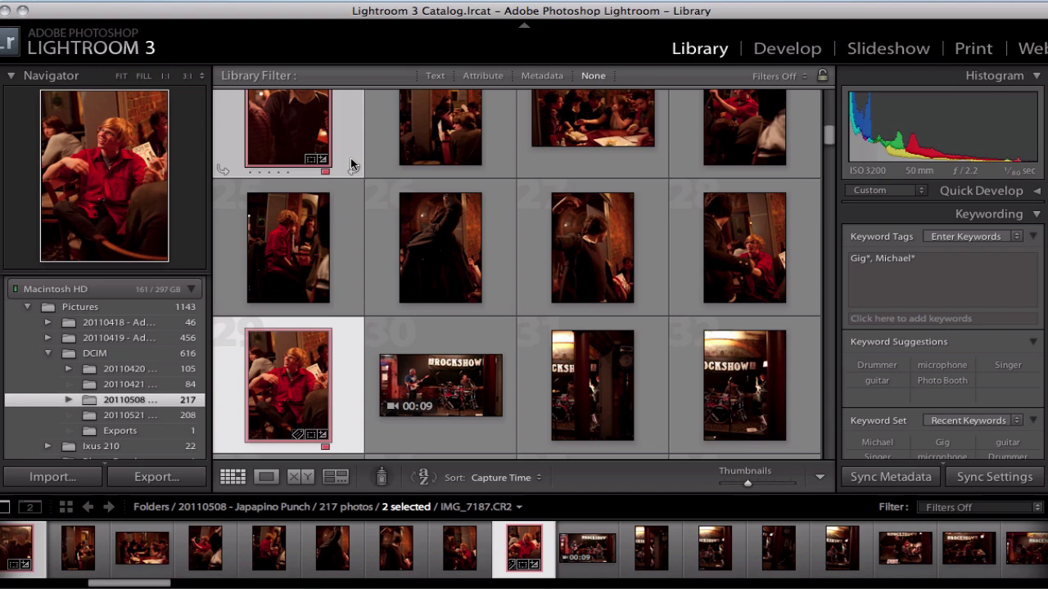
scroll(351, 164, "up", 2)
left_click(685, 137, "super")
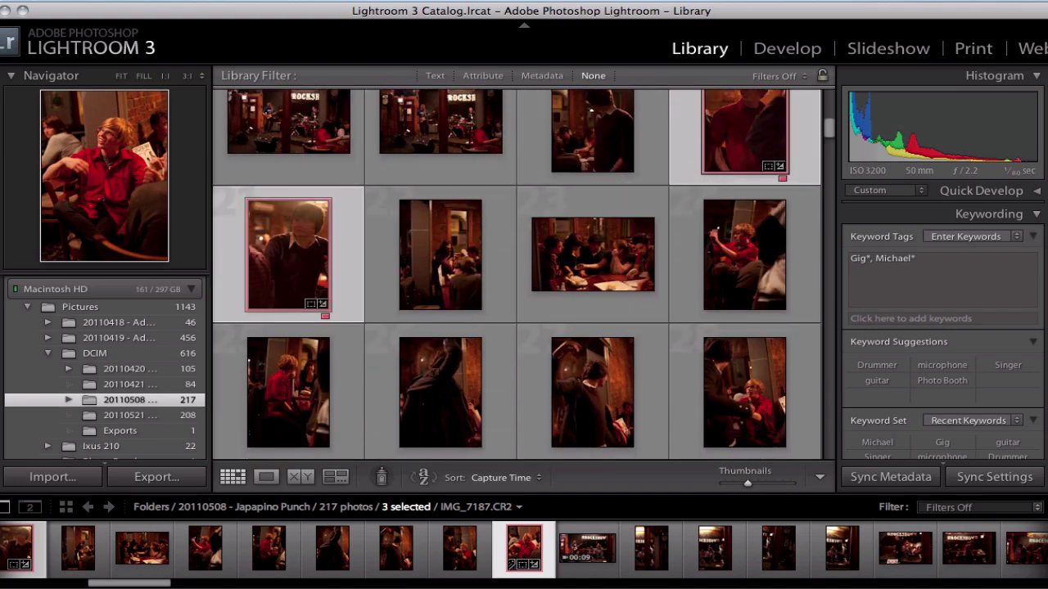
- Open Rename Photos and try the Filename, Filename – Sequence and Date – Filename naming presets
left_click(142, 0)
mouse_move(188, 0)
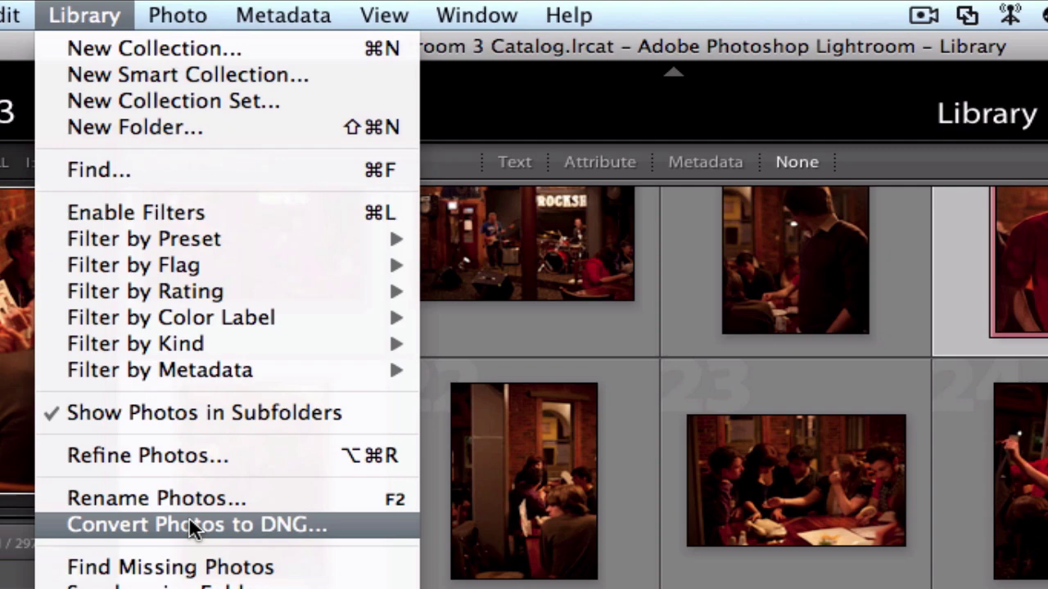
left_click(261, 491)
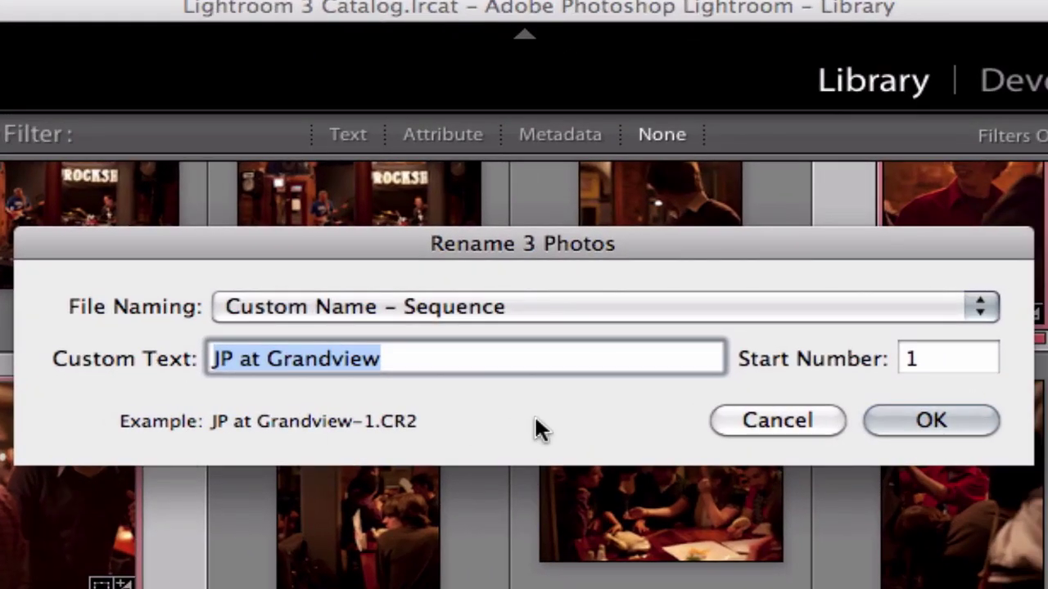
left_click(447, 307)
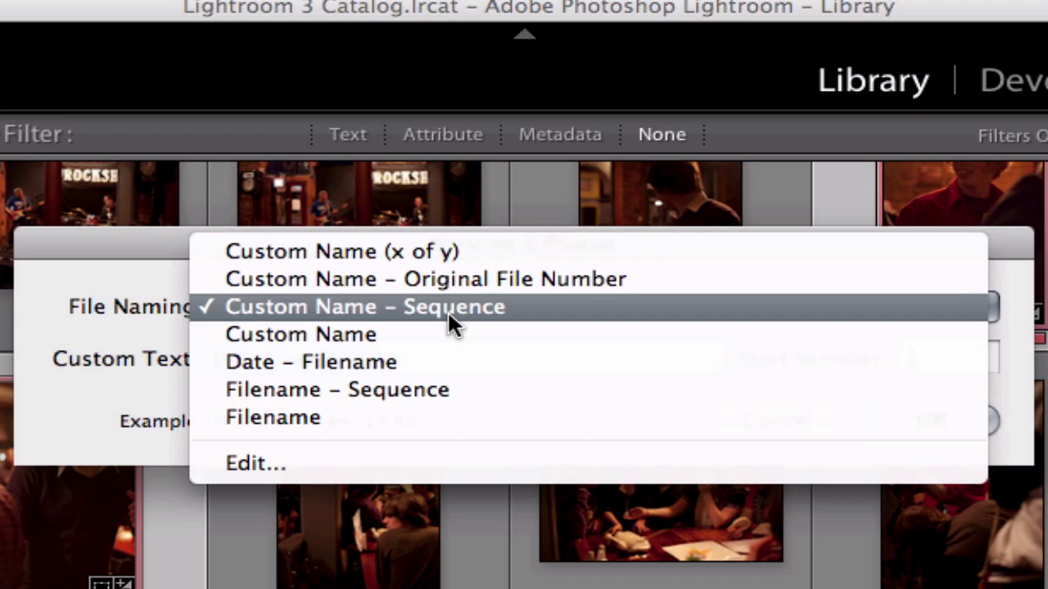
left_click(436, 419)
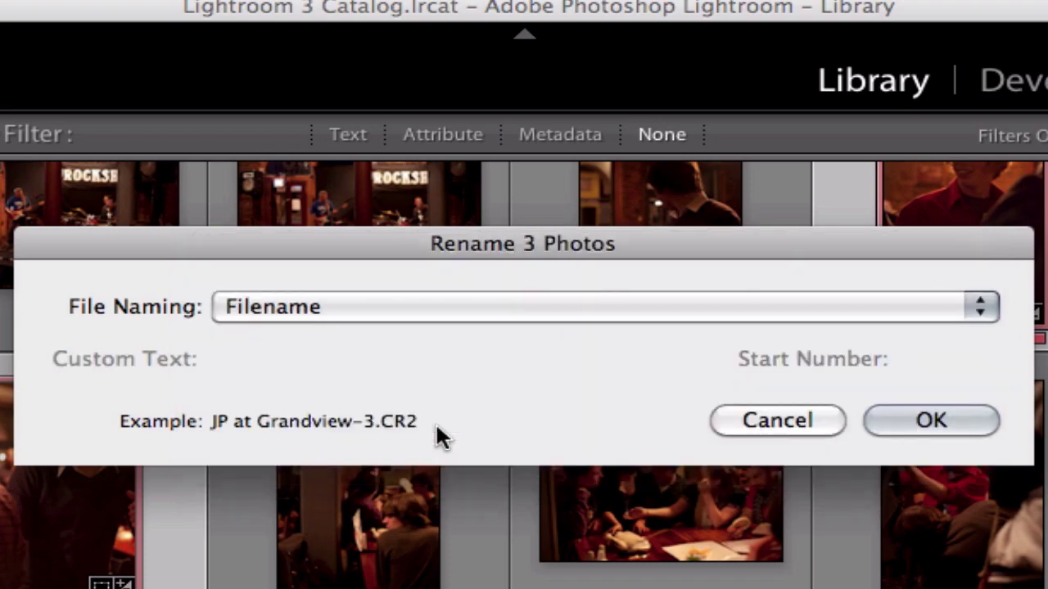
left_click(528, 302)
left_click(513, 287)
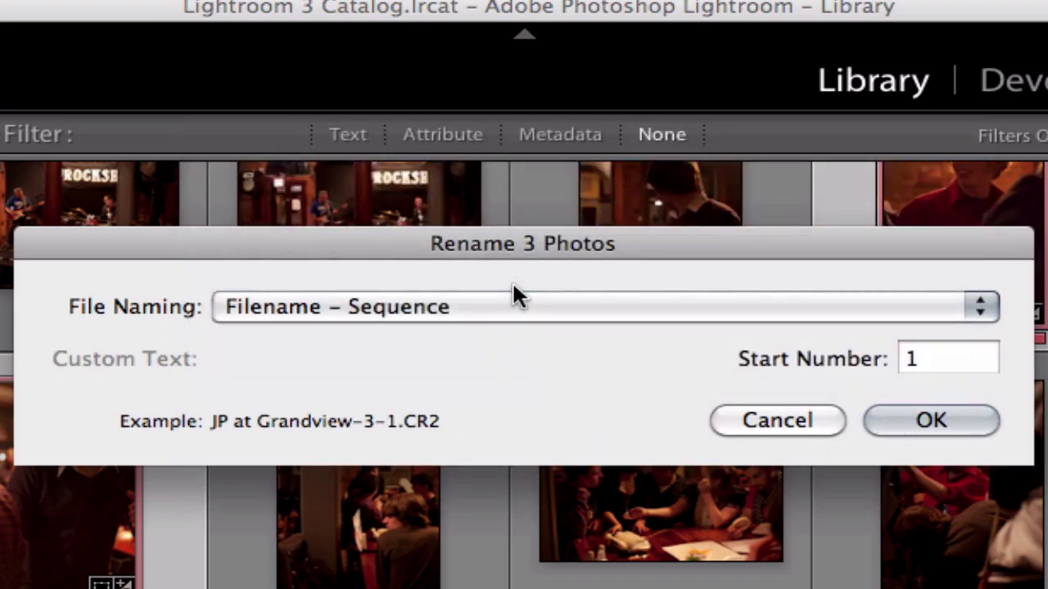
left_click(510, 304)
left_click(517, 278)
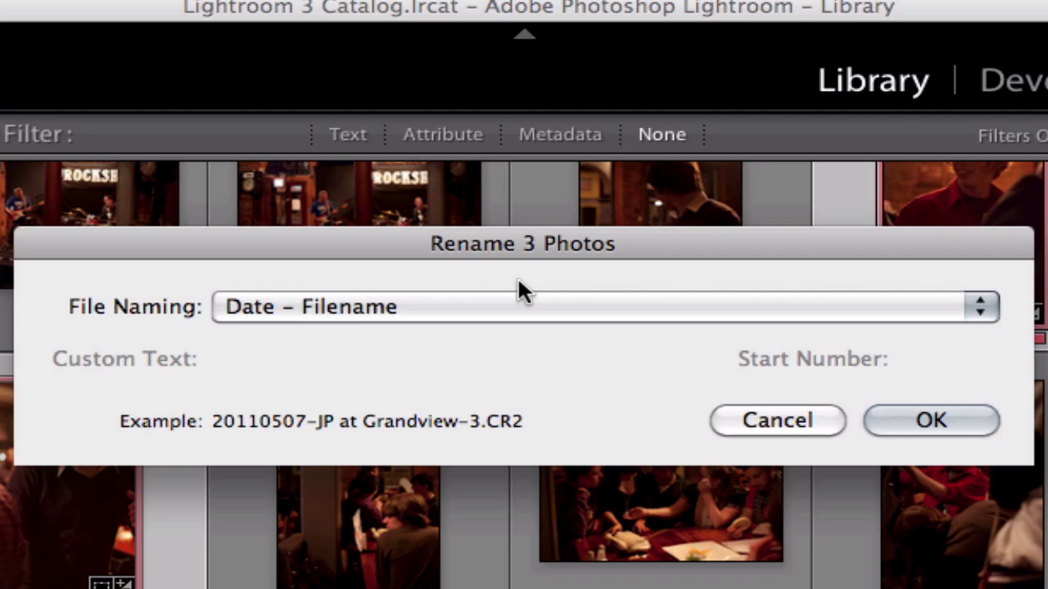
left_click(518, 296)
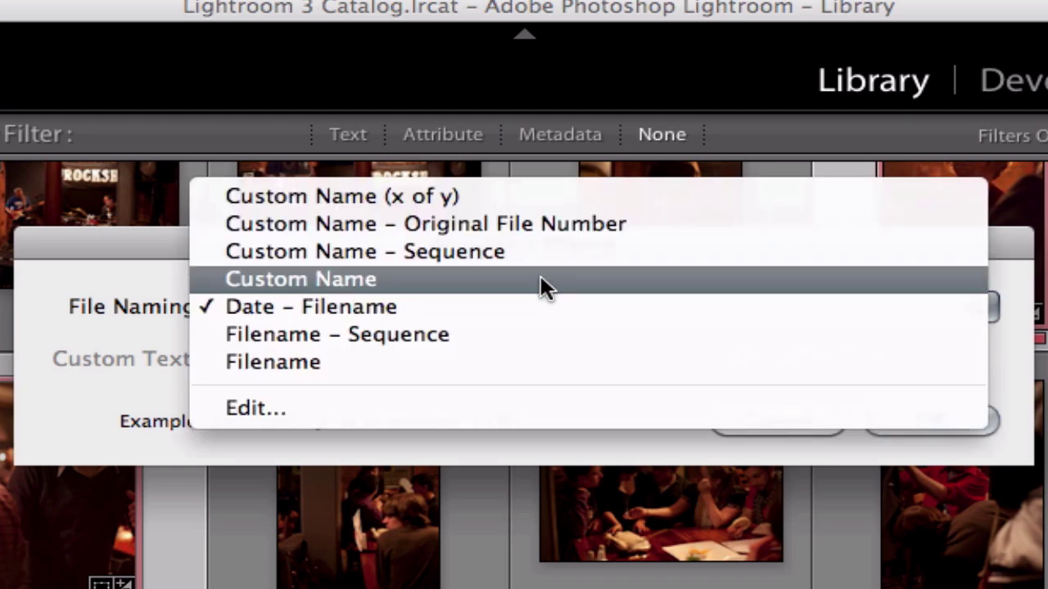
- Rename the photos with Custom Name – Sequence, custom text 'JP at Grandview', starting at 1
left_click(572, 197)
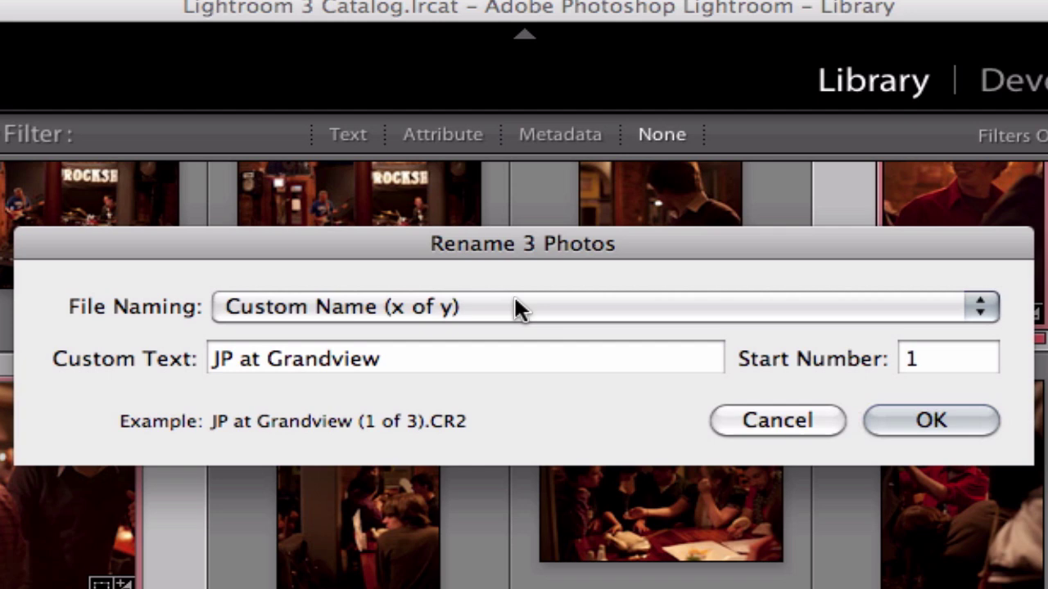
left_click(515, 299)
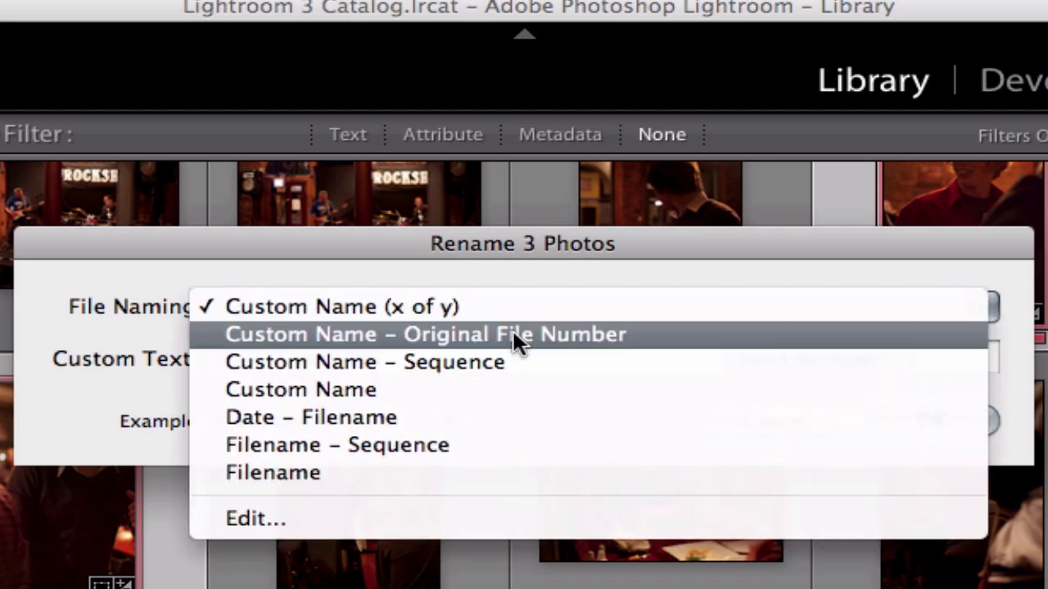
left_click(512, 330)
left_click(551, 306)
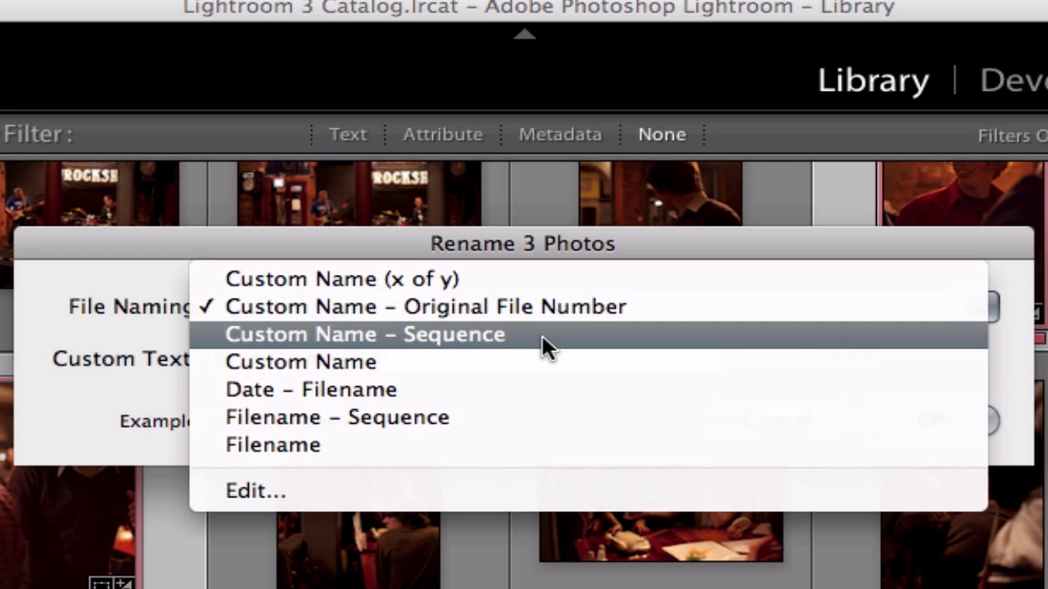
left_click(541, 334)
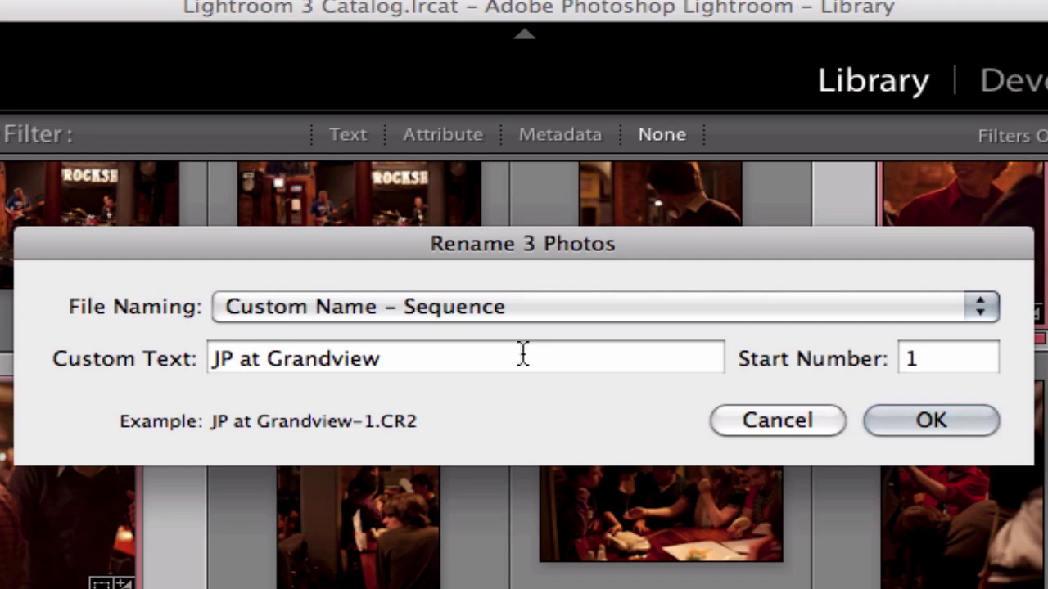
left_click(923, 424)
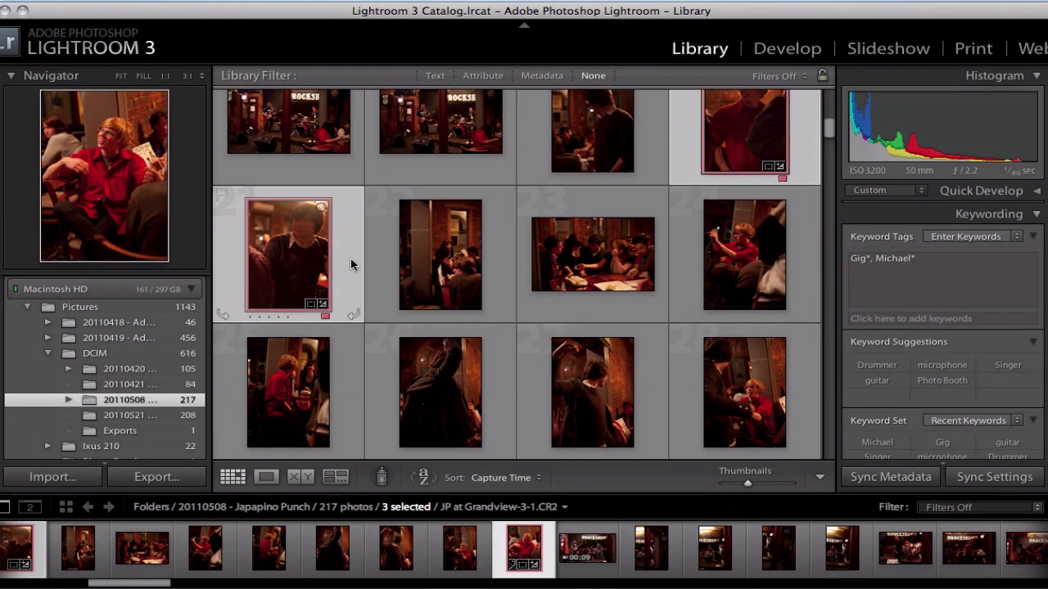
- Export the three renamed photos as JPGs using the Web Export preset
right_click(751, 543)
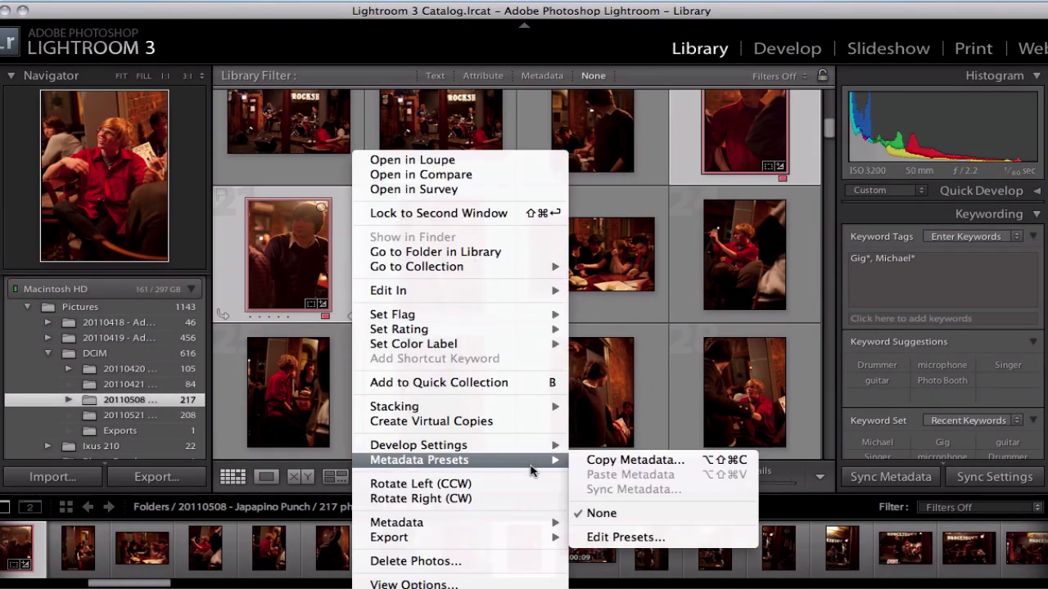
mouse_move(540, 538)
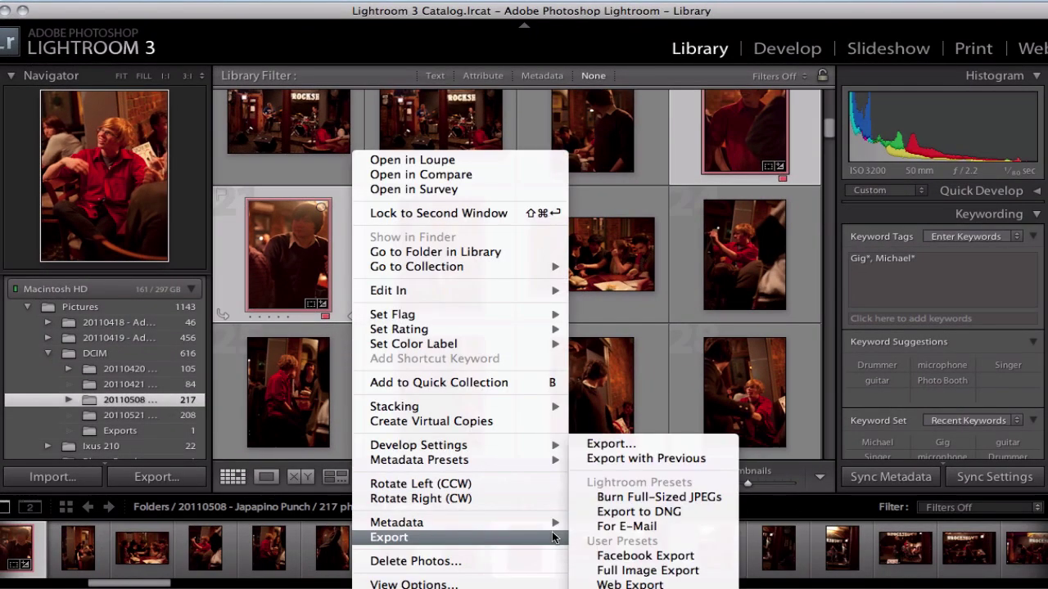
left_click(645, 584)
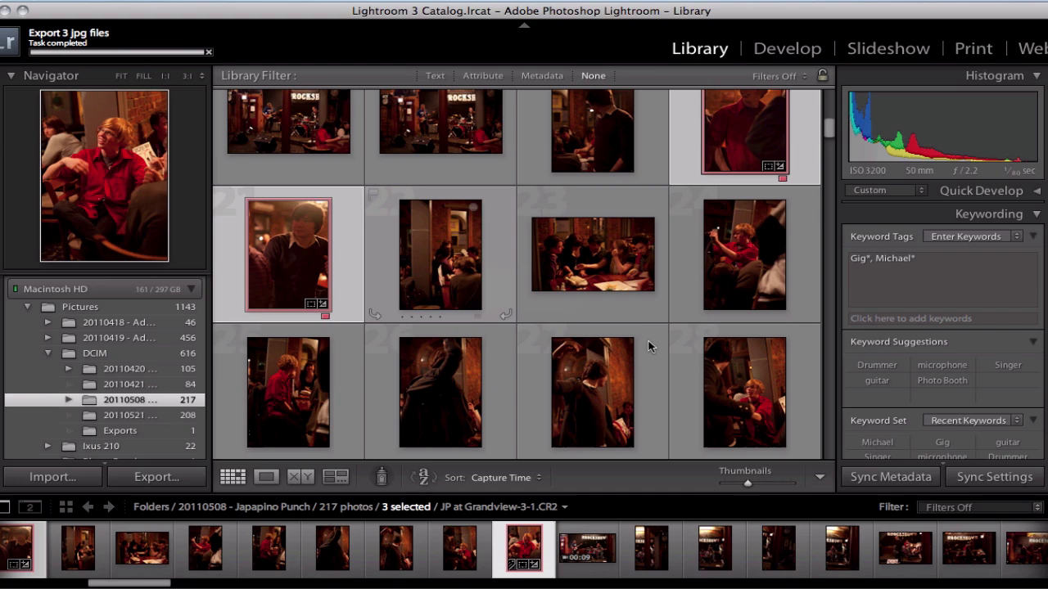
- Check the three JP at Grandview JPGs in the Exports folder, then return to the browser desktop
left_click(745, 582)
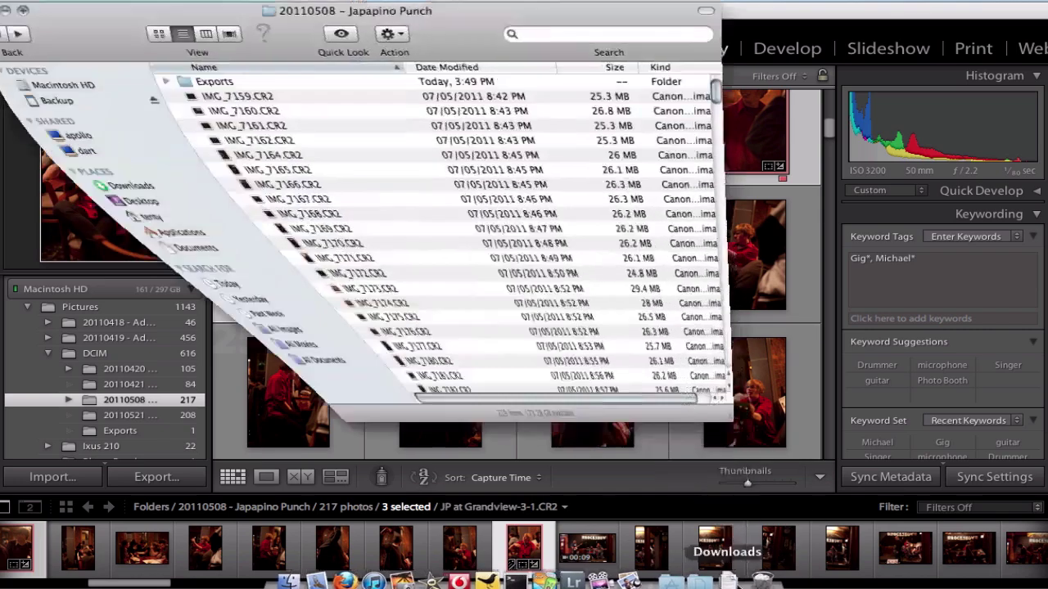
double_click(273, 84)
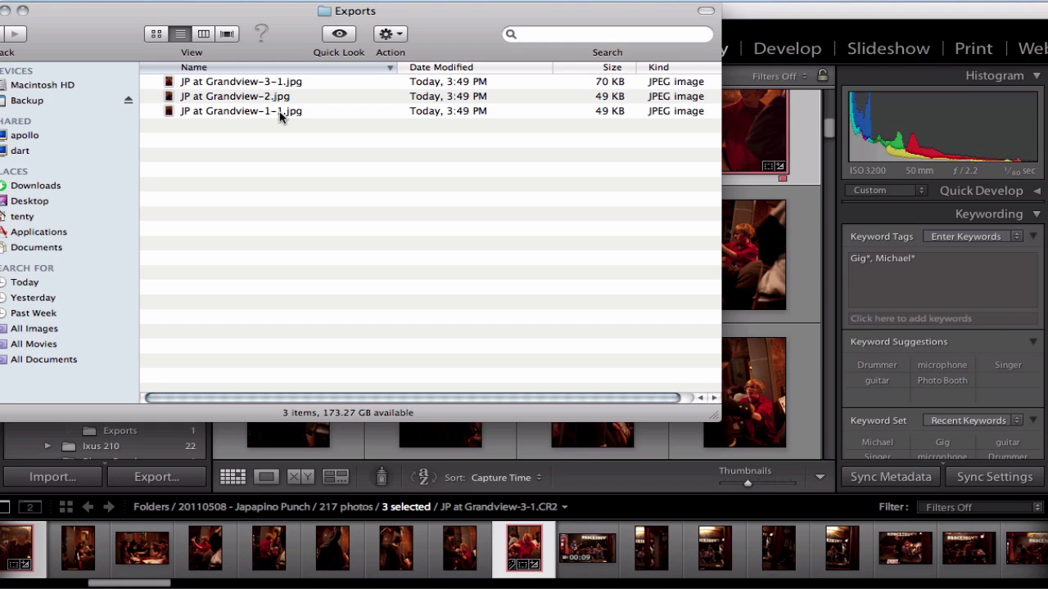
key("ctrl+Down")
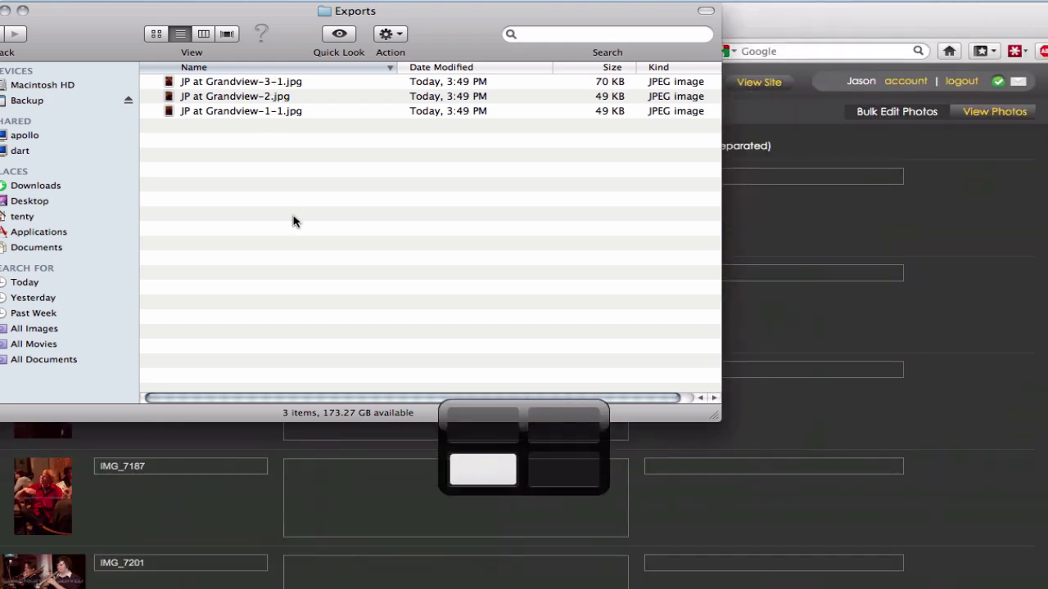
left_click(231, 180)
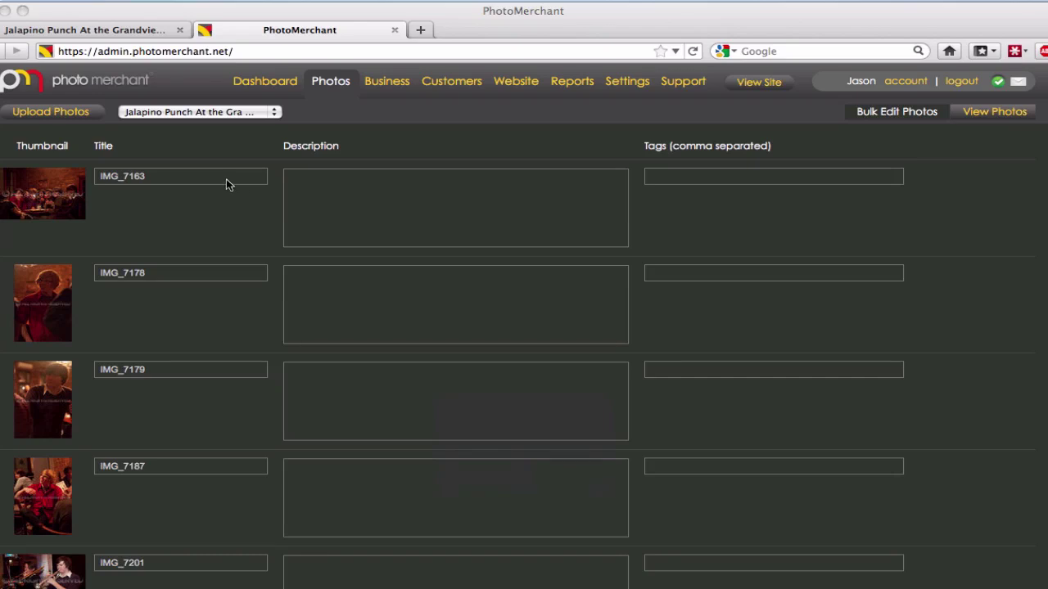